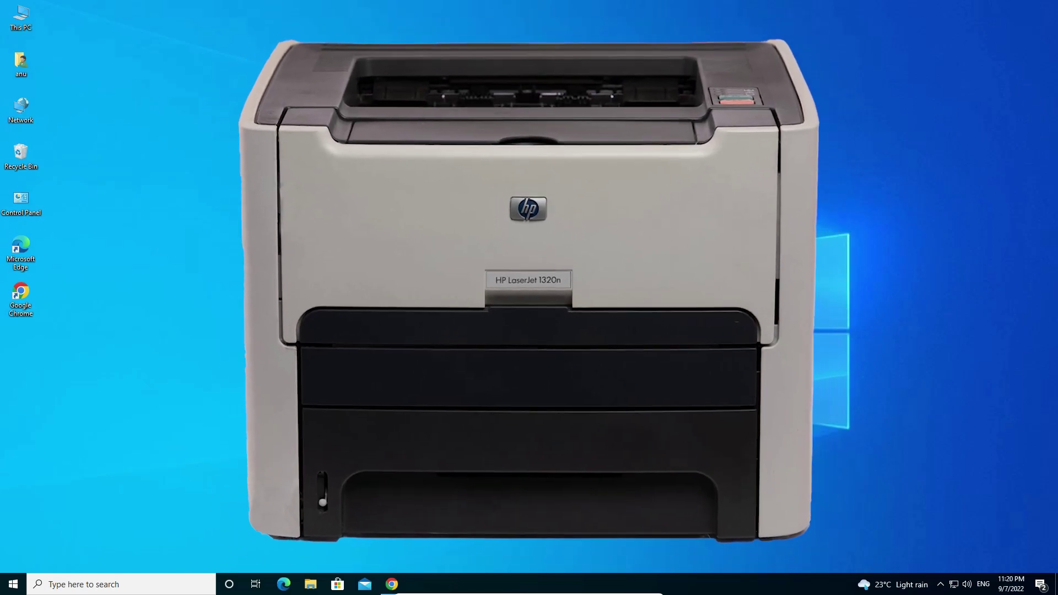
Restore Chrome and scroll the DiscoverAbhi article to the 1320n Printer Driver download links
left_click(392, 584)
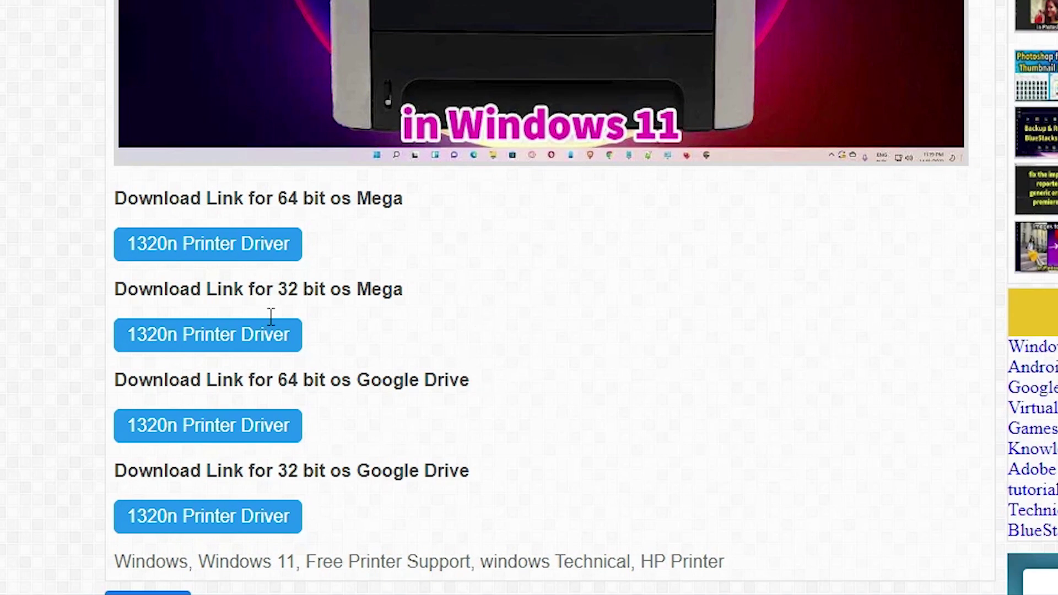
scroll(314, 438, "down", 2)
scroll(308, 67, "up", 1)
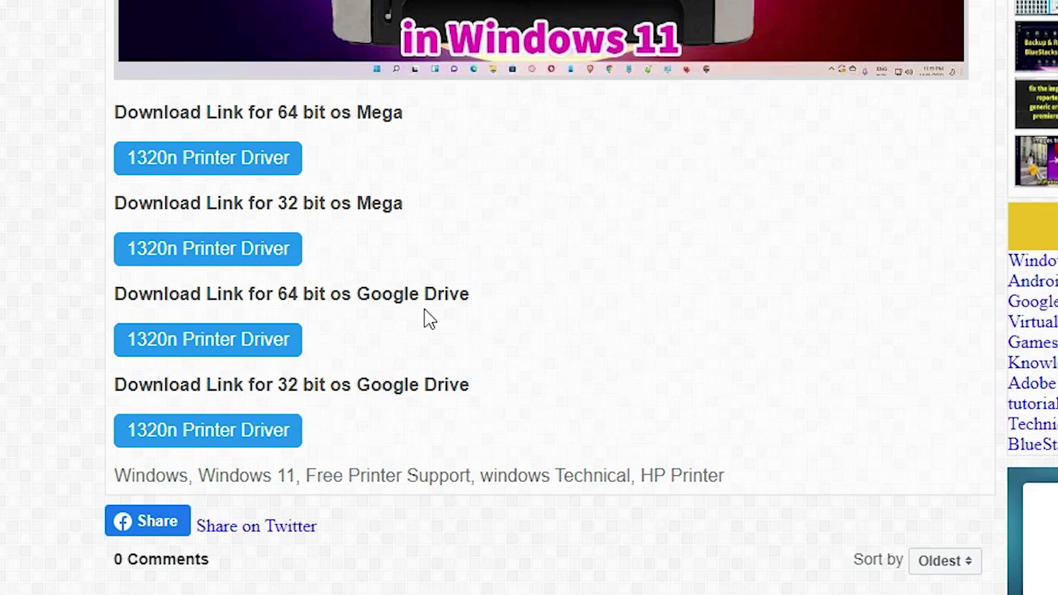
Download lj1320pcl6winxp2003vista-64 bit.exe (12.9 MB) via the 64-bit MEGA link until it completes
left_click(223, 162)
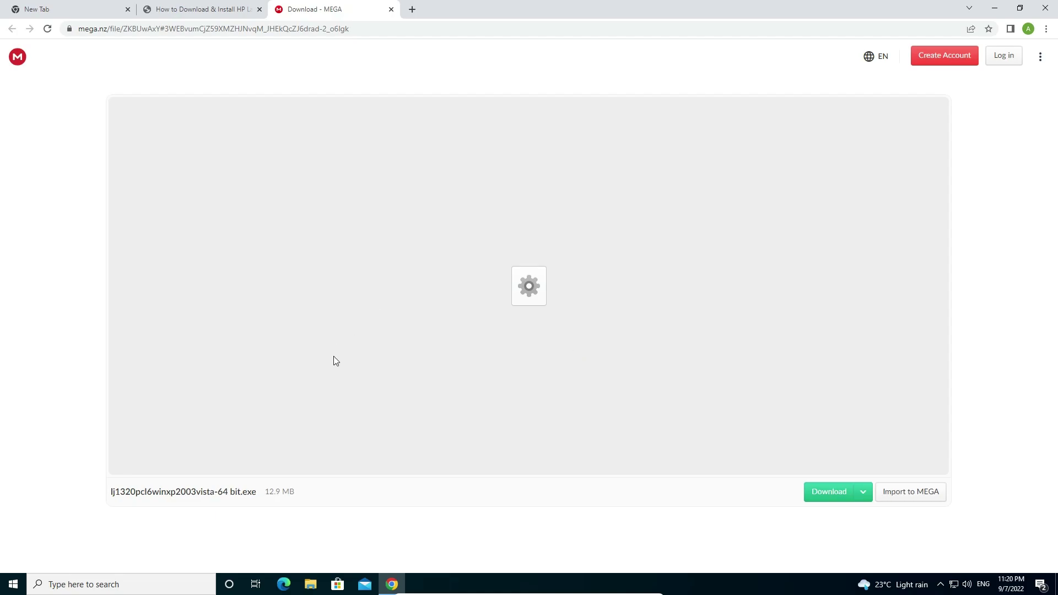
left_click(863, 492)
left_click(784, 519)
left_click(820, 492)
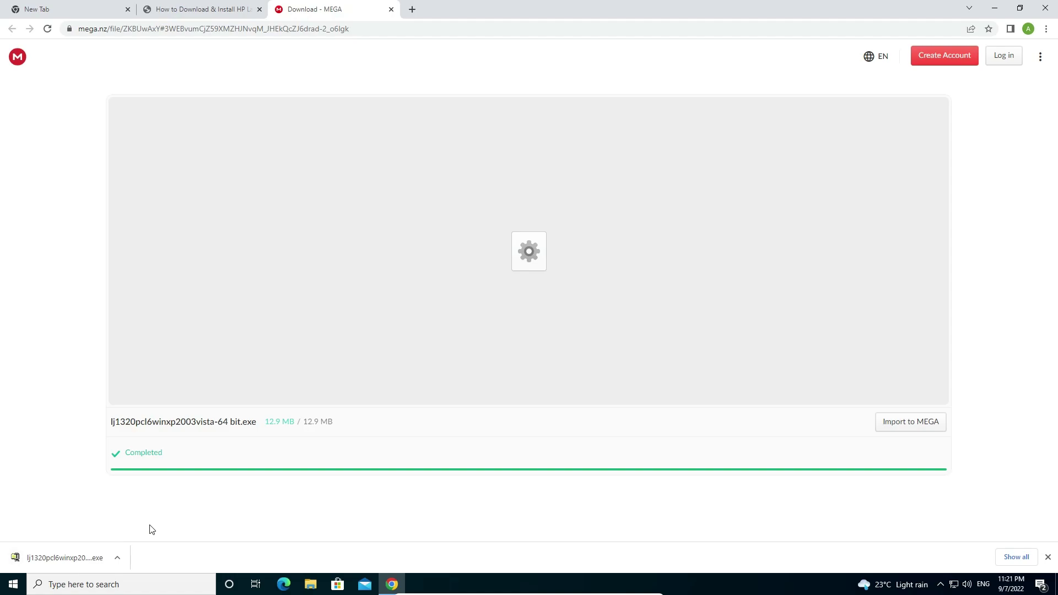
Open Chrome's downloads list and show lj1320pcl6winxp2003vista-64 bit.exe in its folder
left_click(1017, 557)
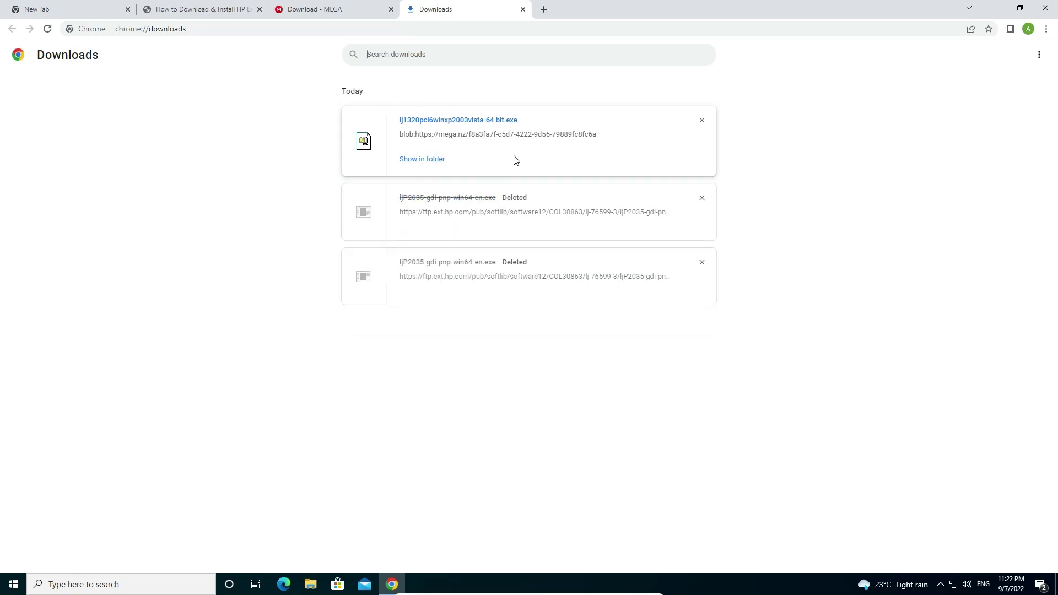
left_click(433, 160)
Move the lj1320pcl6winxp2003vista-64 bit driver file from Downloads to the desktop and close Explorer
left_click(995, 8)
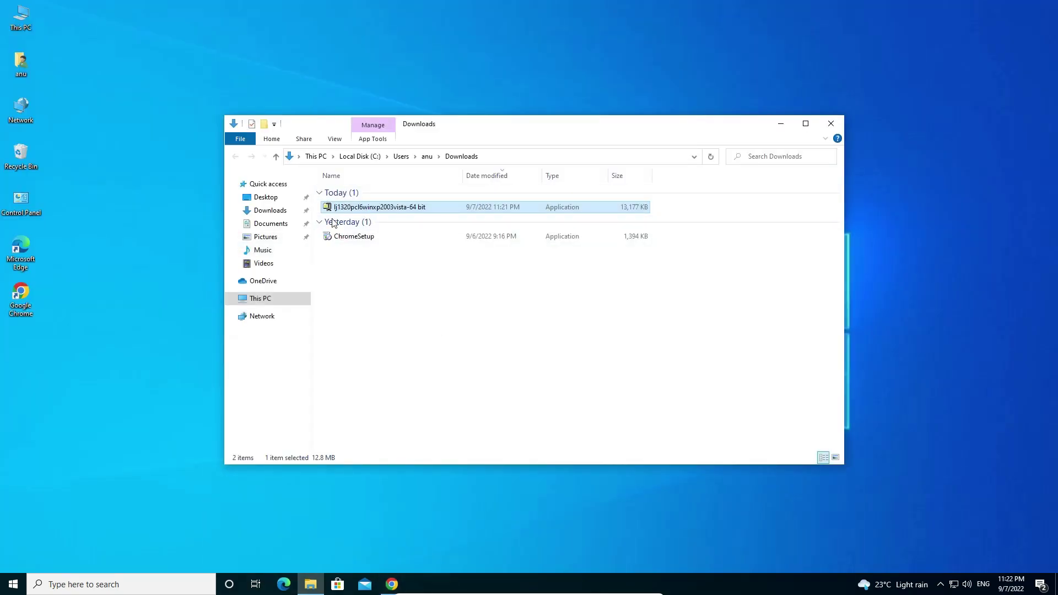
left_click_drag(342, 207, 146, 223)
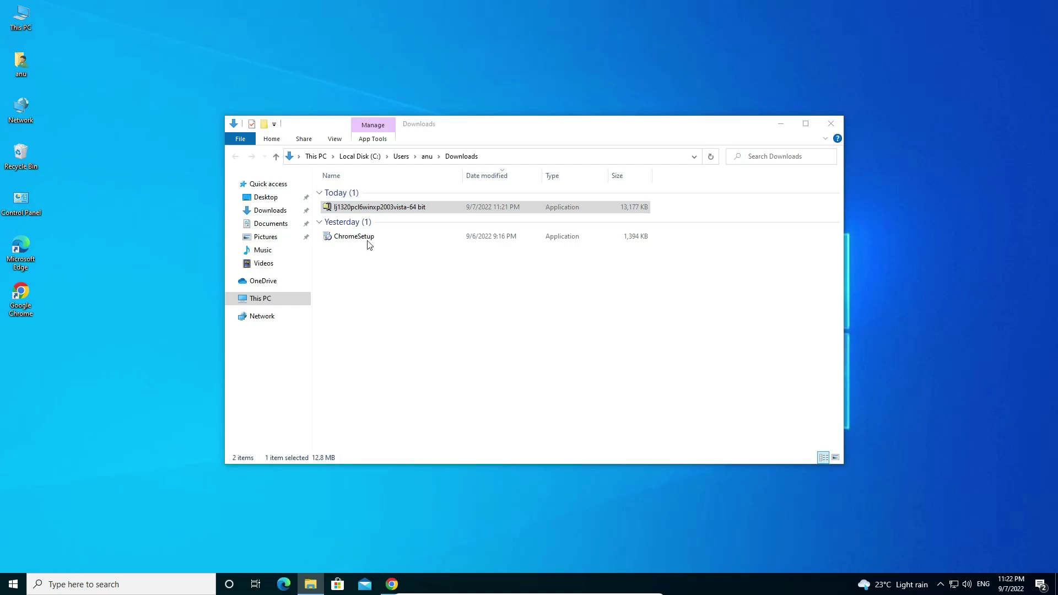
left_click(831, 124)
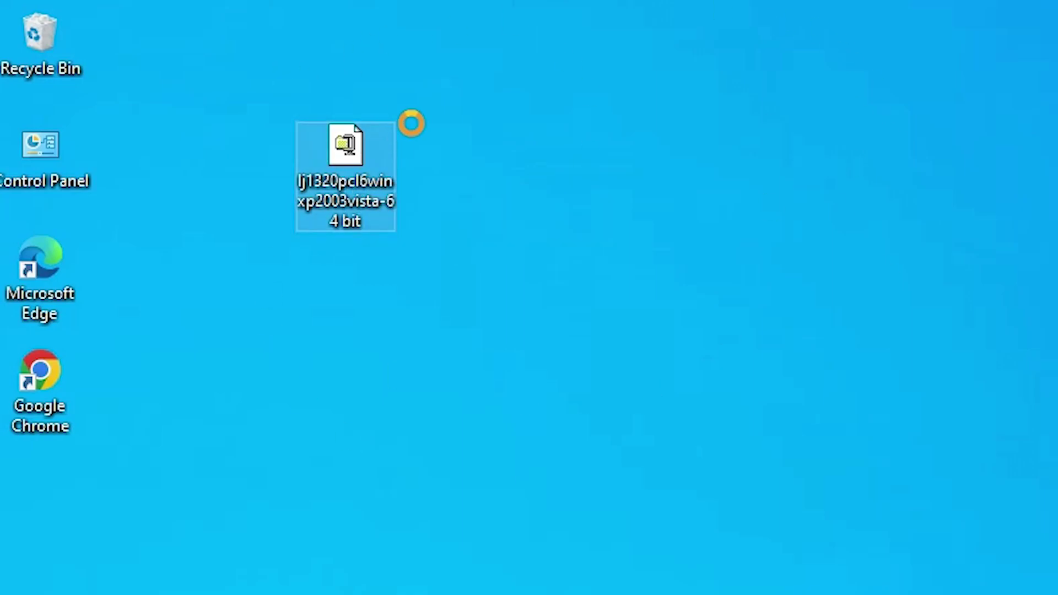
Extract the driver file with WinRAR into a lj1320pcl6winxp2003vista-64 bit desktop folder
right_click(353, 173)
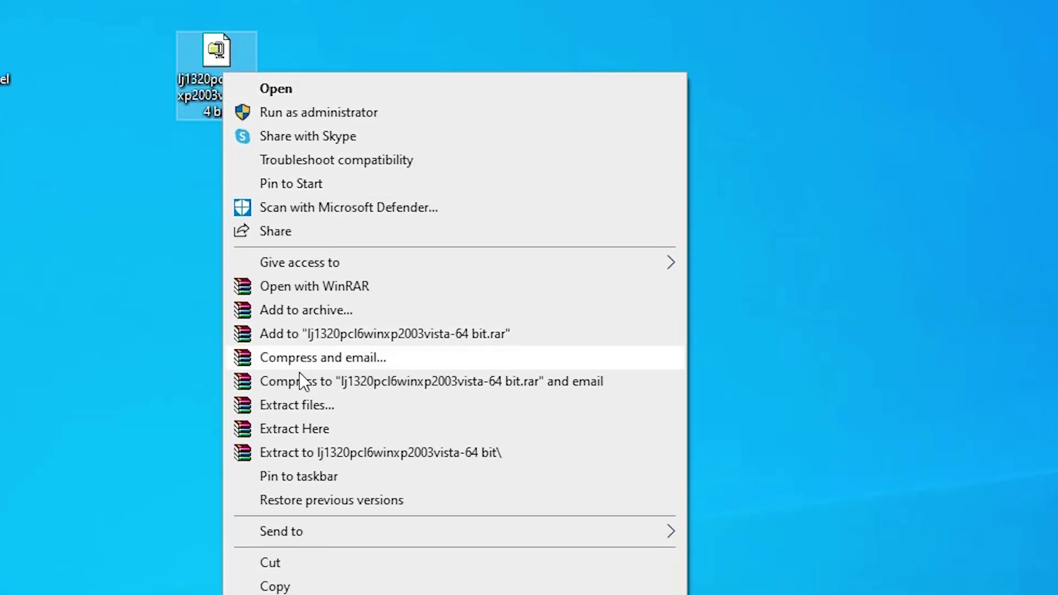
left_click(304, 407)
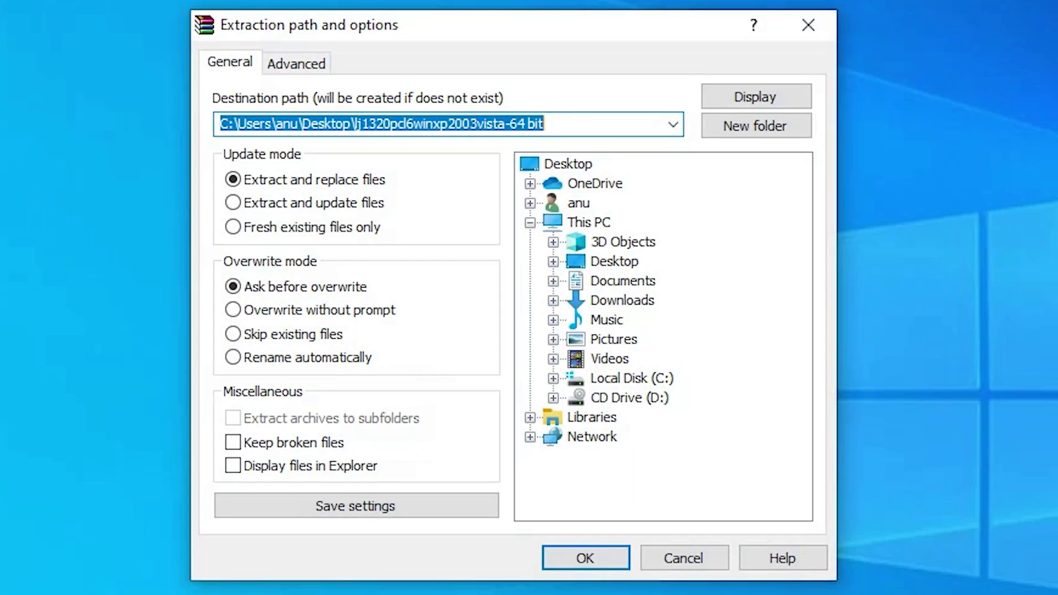
left_click(557, 558)
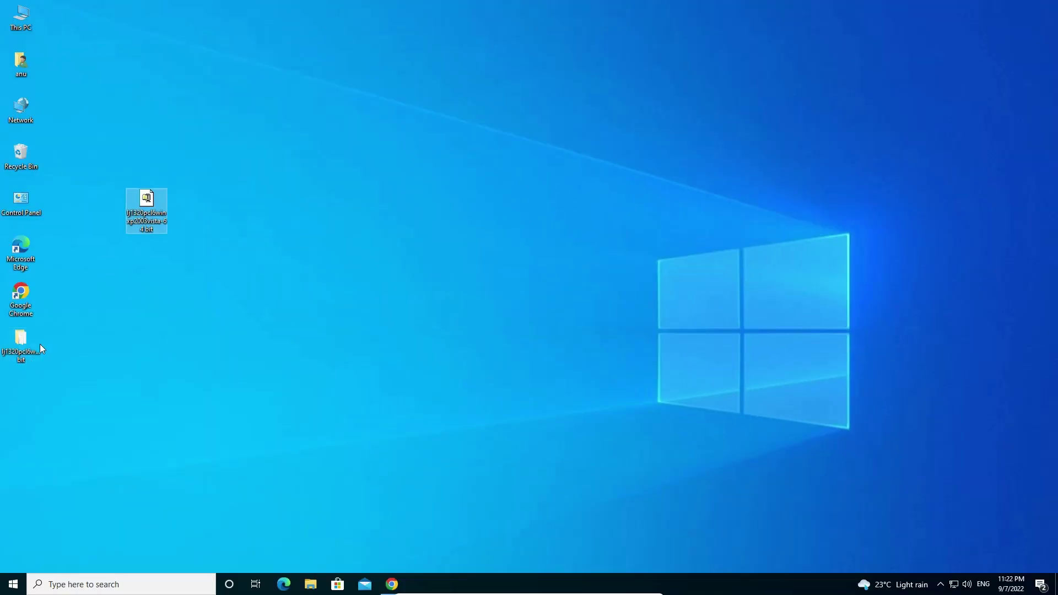
Browse the 42 extracted driver files, close the folder, and place the installer beside the Recycle Bin
double_click(29, 349)
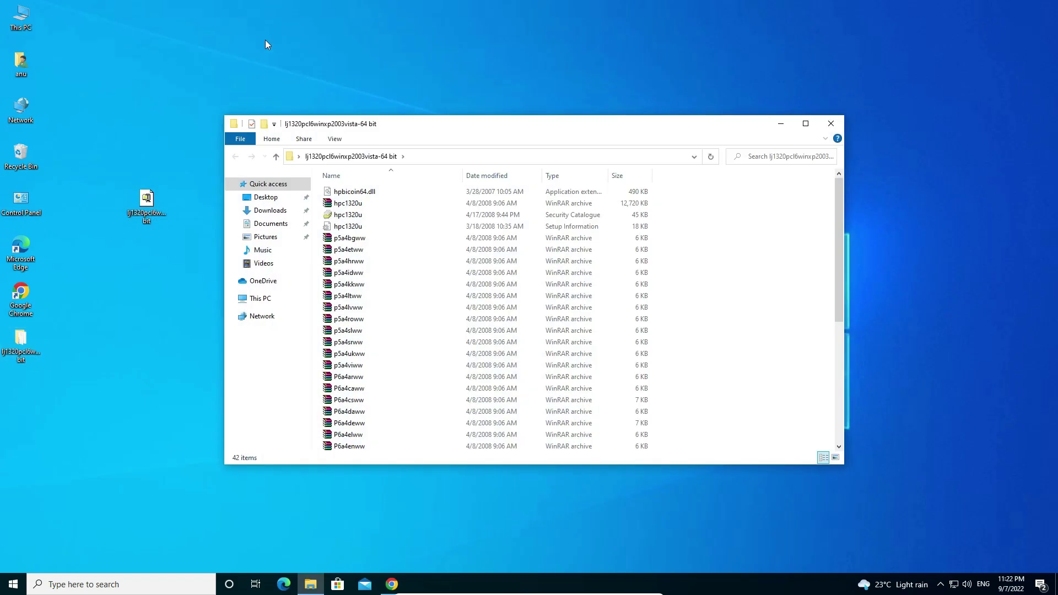
scroll(637, 373, "down", 5)
scroll(637, 373, "up", 5)
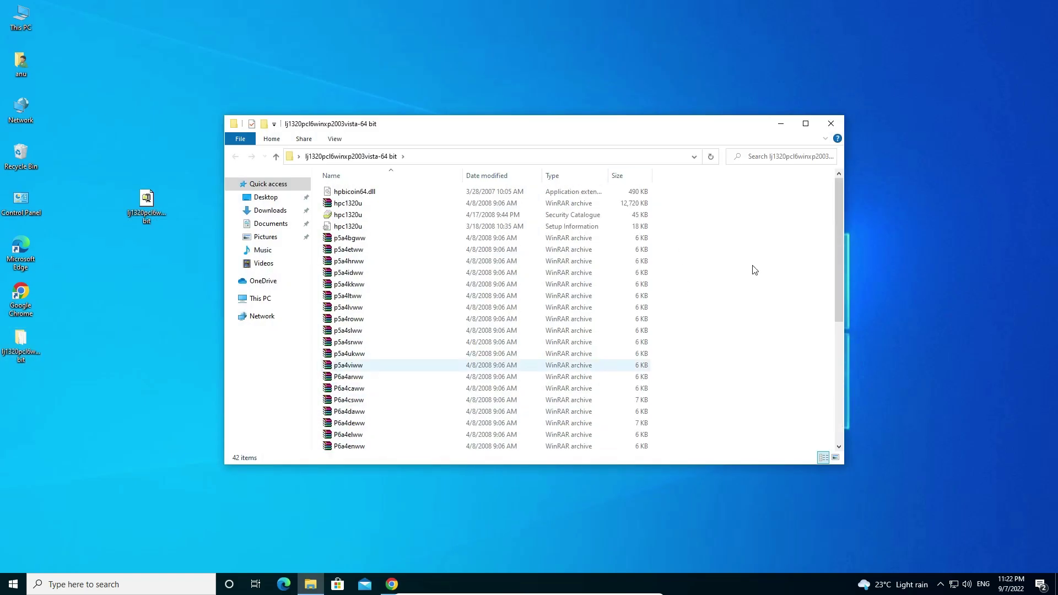
left_click(830, 123)
left_click_drag(161, 218, 74, 186)
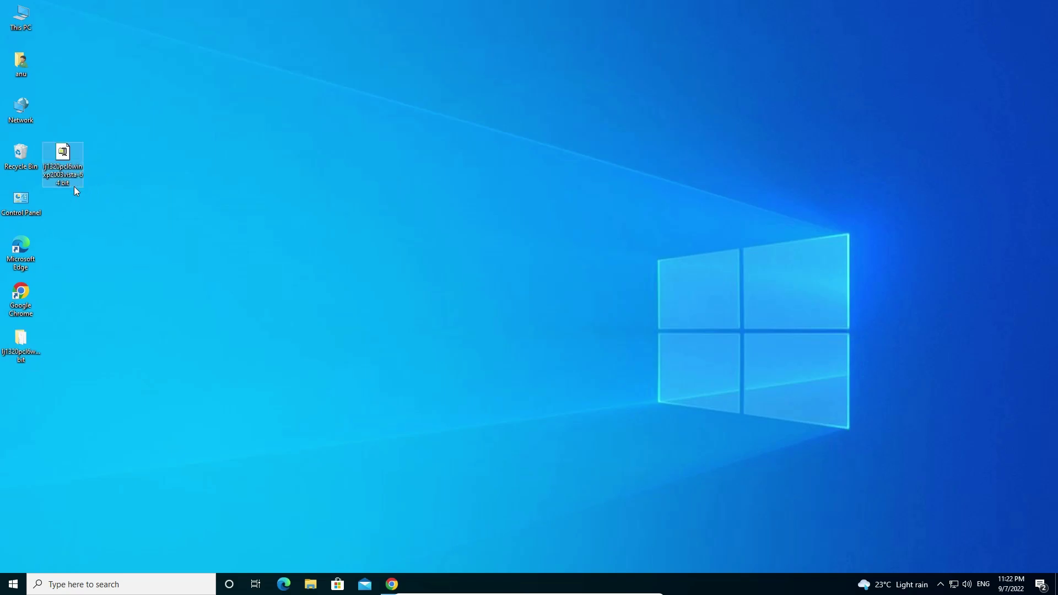
Open Control Panel by searching 'cont', go to Devices and Printers, and choose Add a printer
left_click(12, 582)
type("cont")
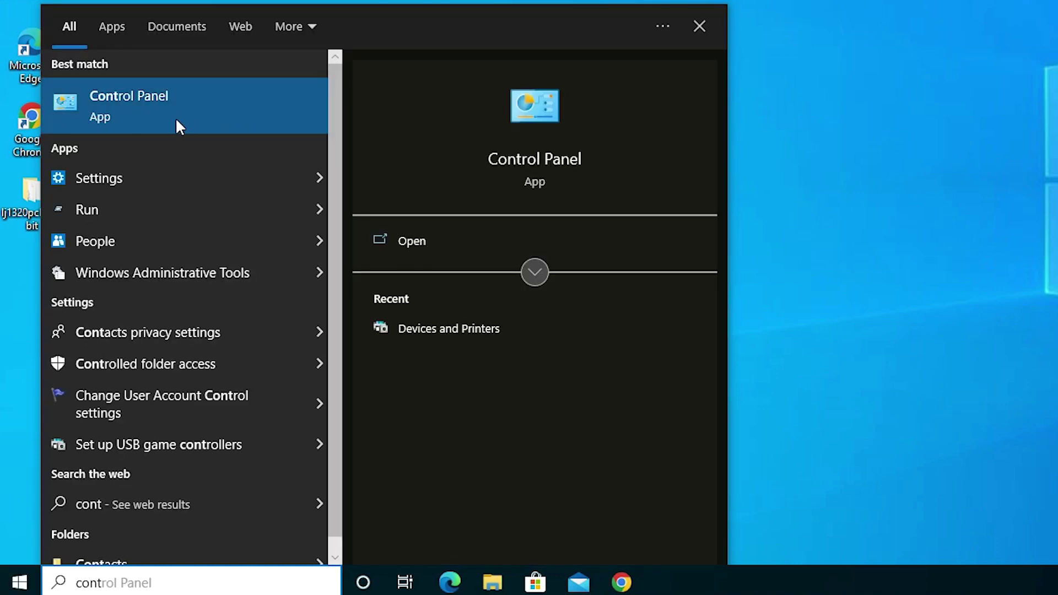
left_click(142, 118)
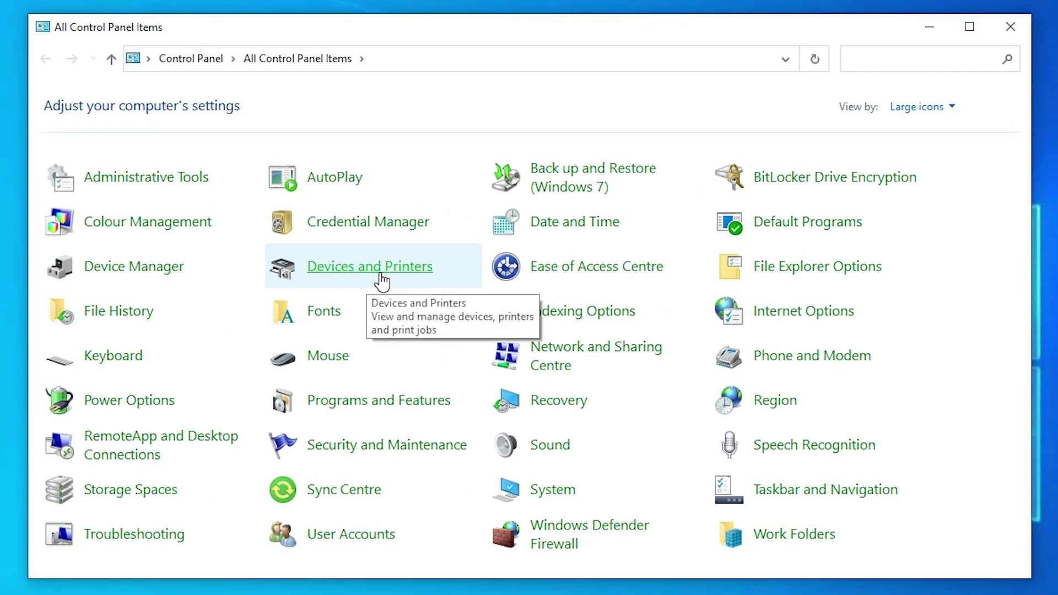
left_click(380, 275)
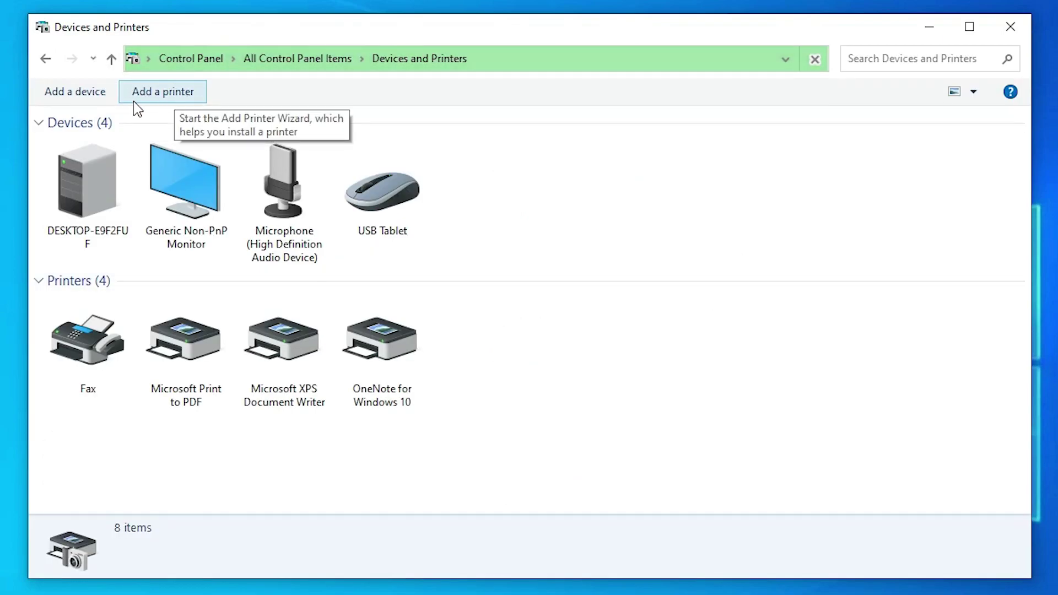
left_click(156, 99)
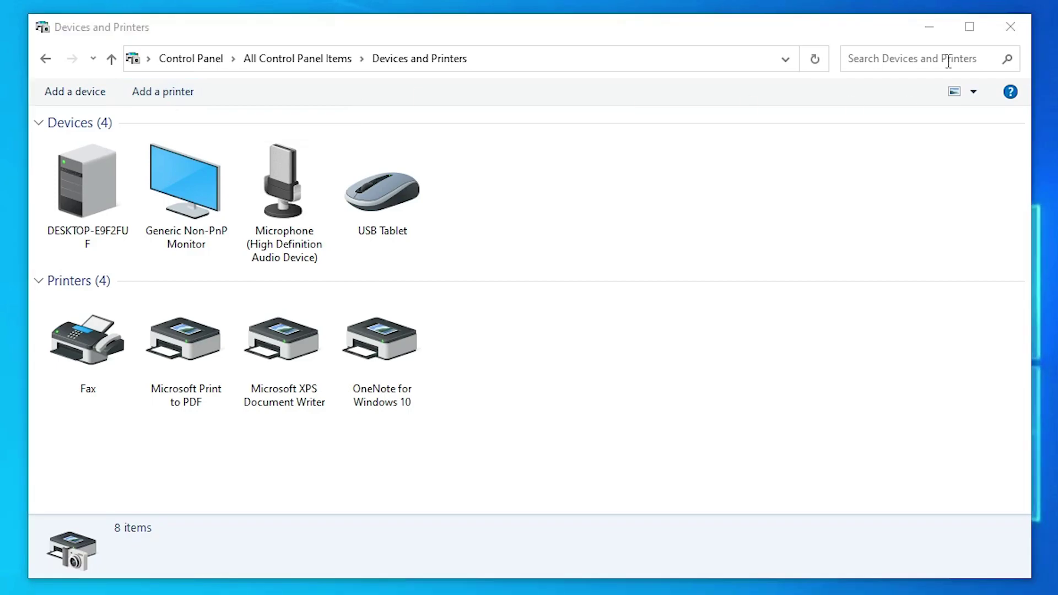
Add a local printer with manual settings on the existing USB001 (Local Port)
left_click(930, 28)
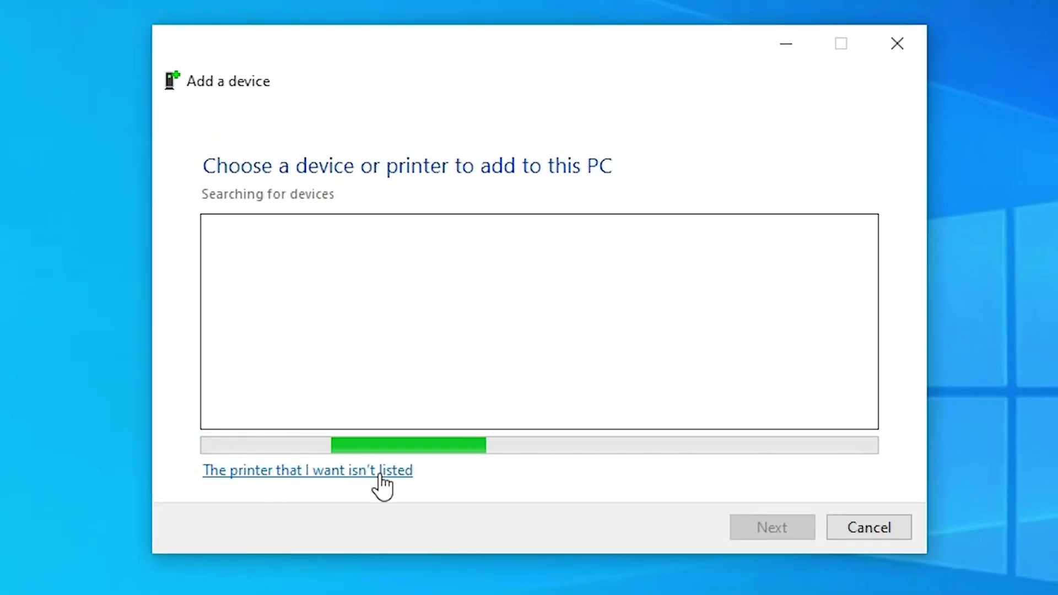
left_click(327, 477)
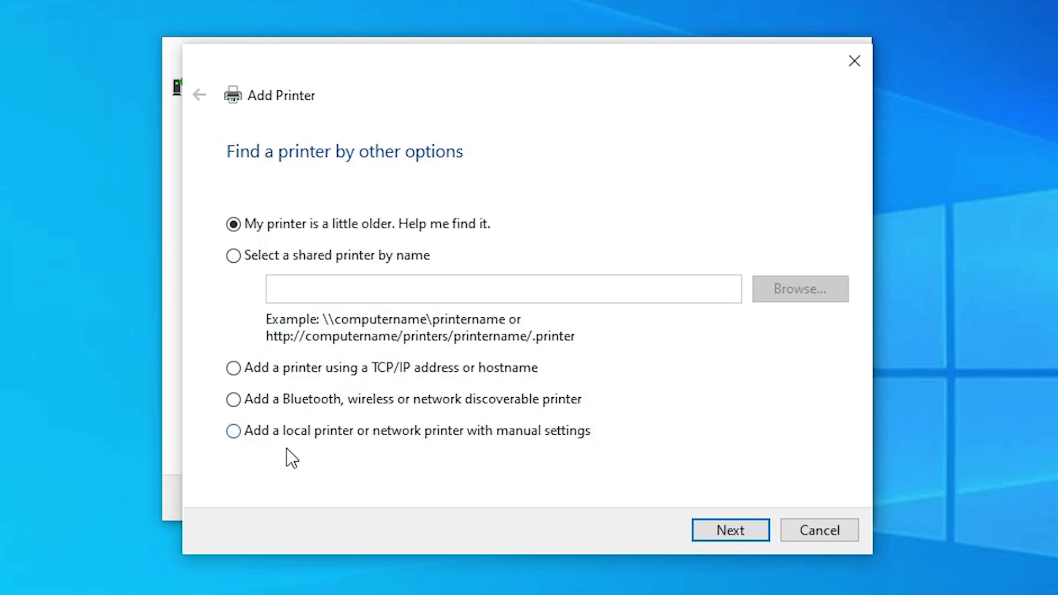
left_click(259, 432)
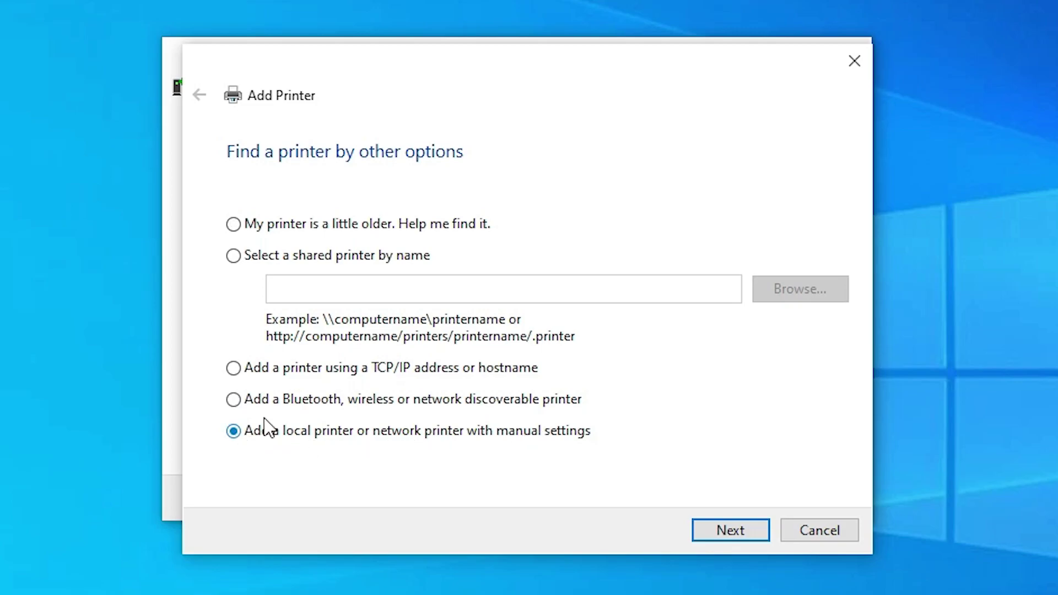
left_click(725, 531)
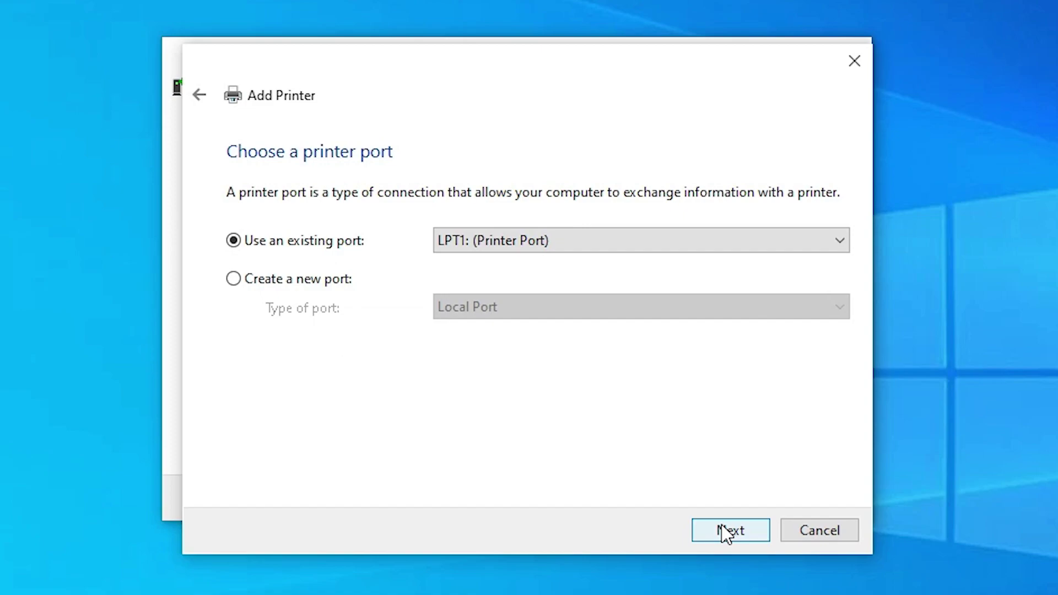
left_click(599, 248)
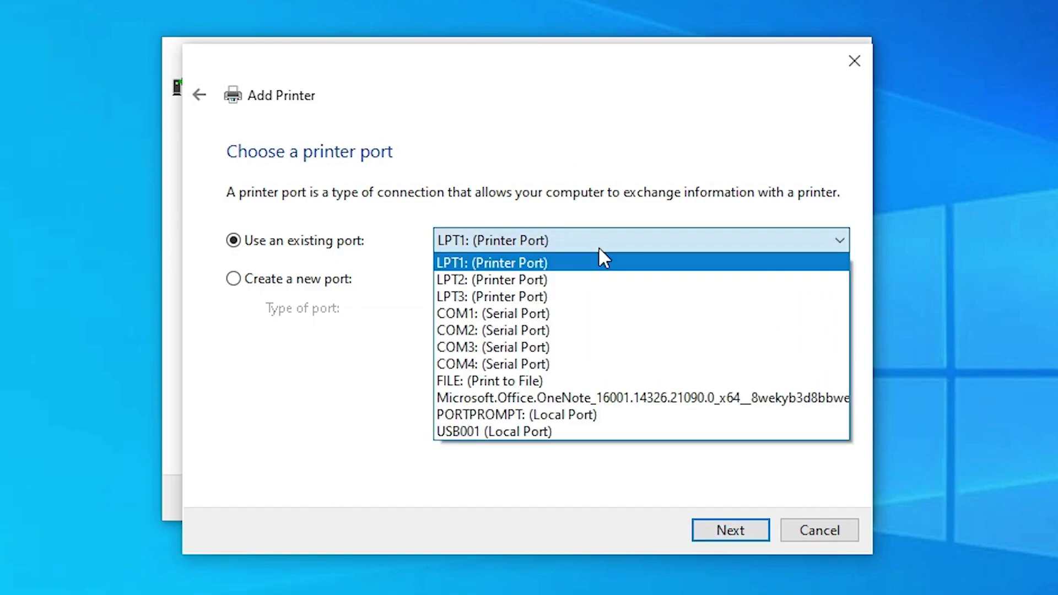
left_click(520, 430)
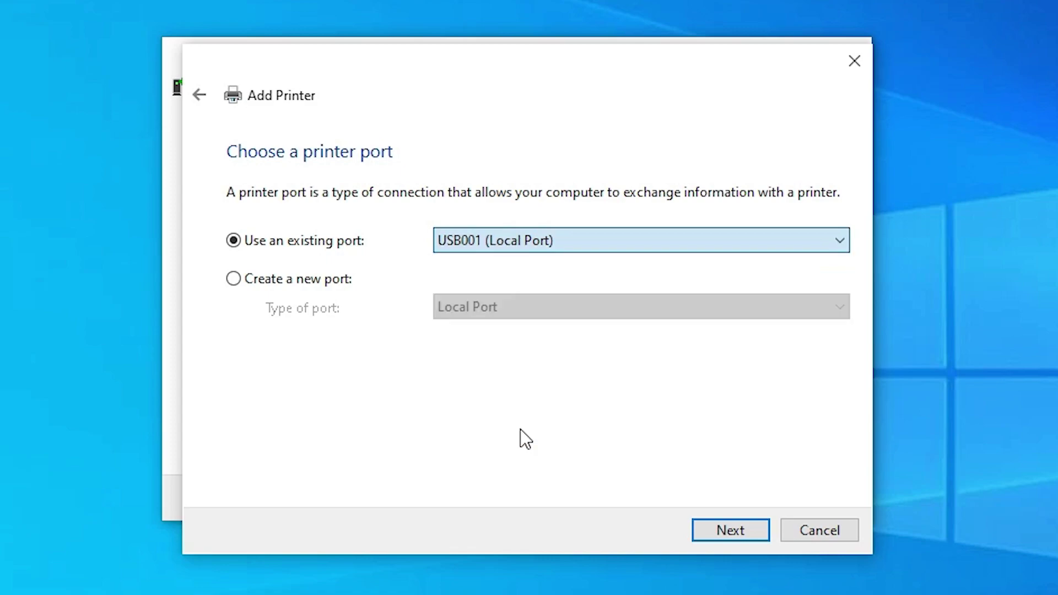
left_click(736, 524)
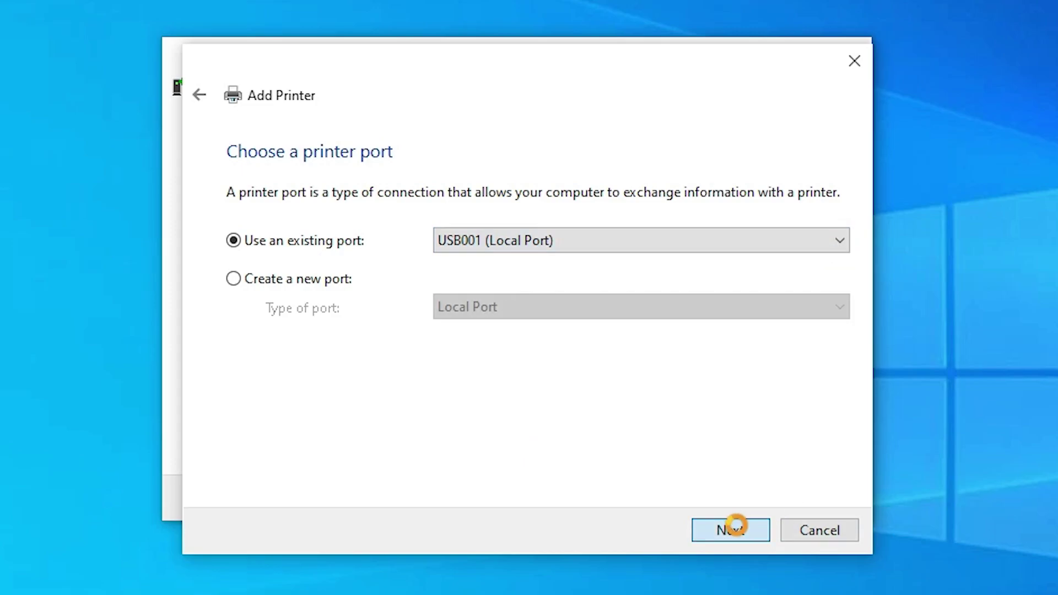
Load hpc1320u.inf from the desktop lj1320 folder via Have Disk and pick hp LaserJet 1320 PCL 6
left_click(791, 446)
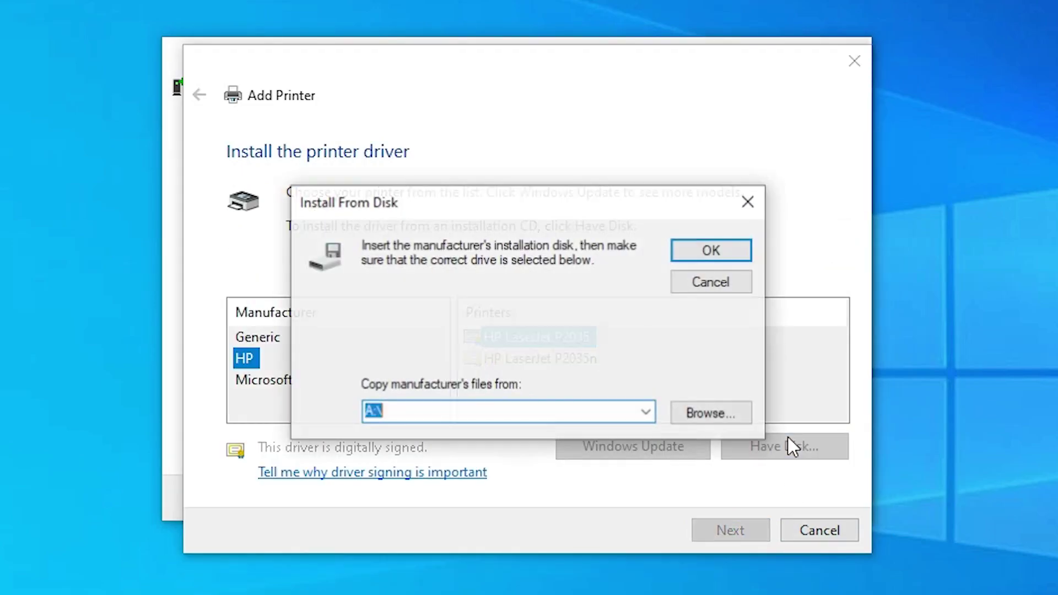
left_click(741, 421)
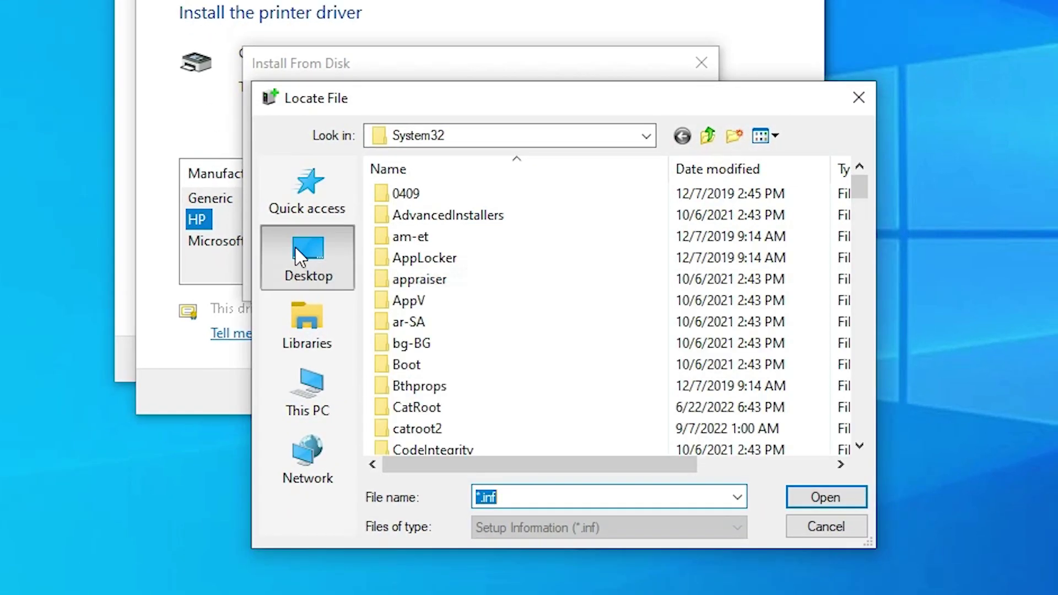
left_click(343, 385)
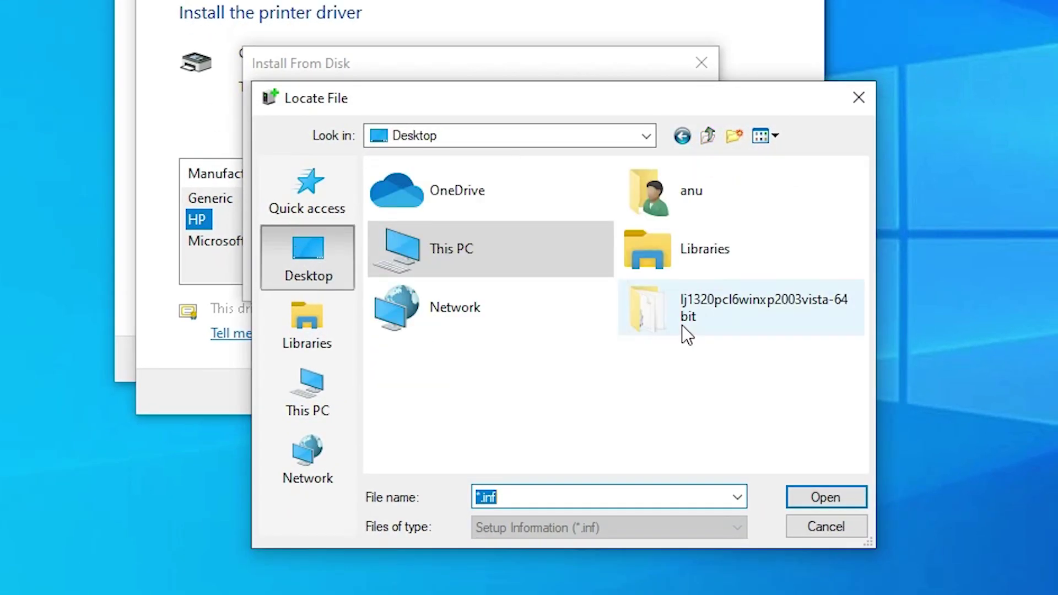
double_click(715, 314)
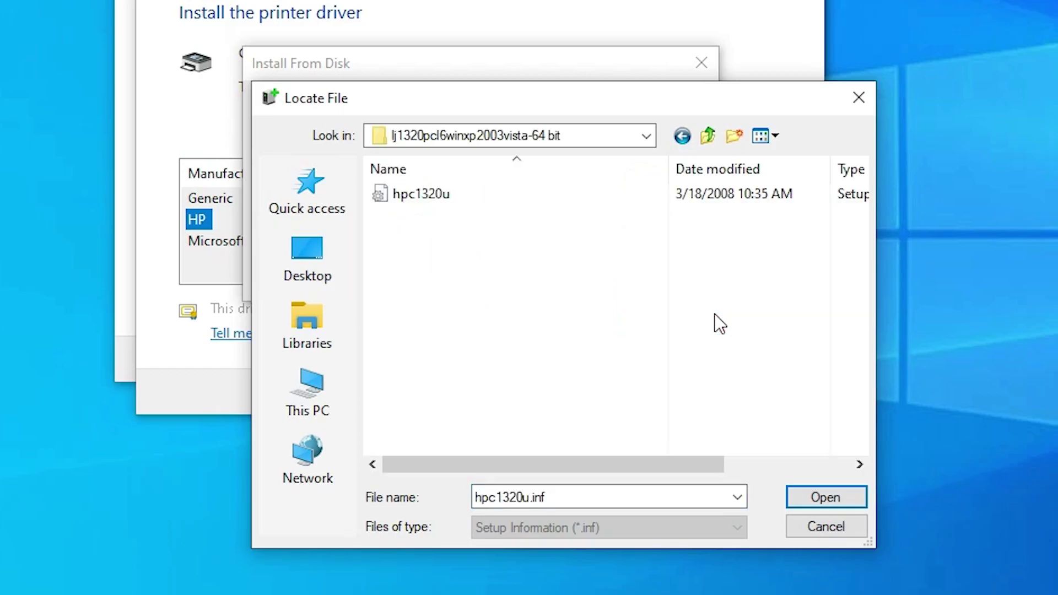
double_click(412, 197)
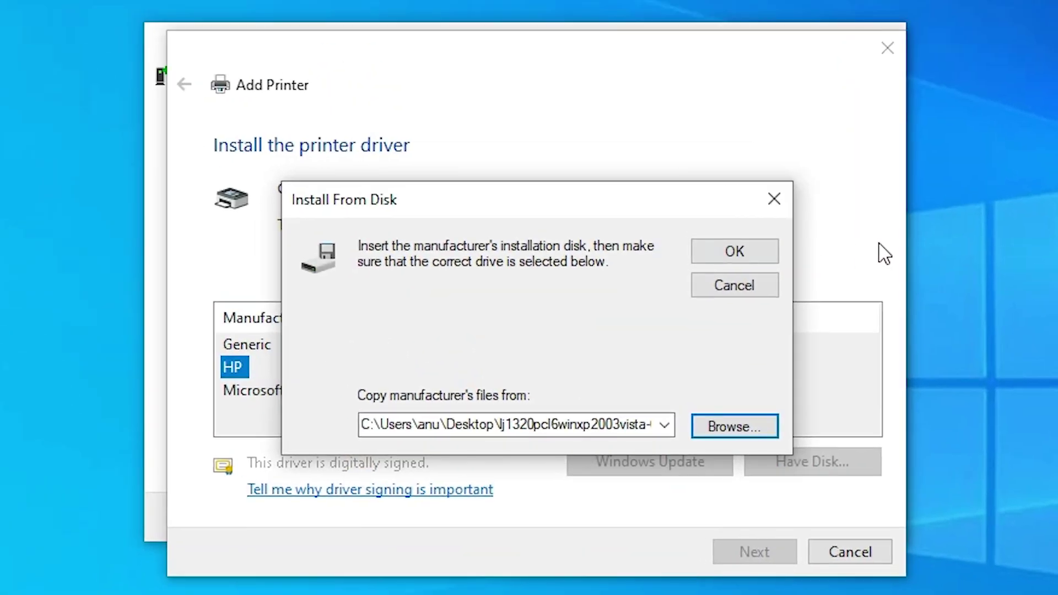
left_click(764, 256)
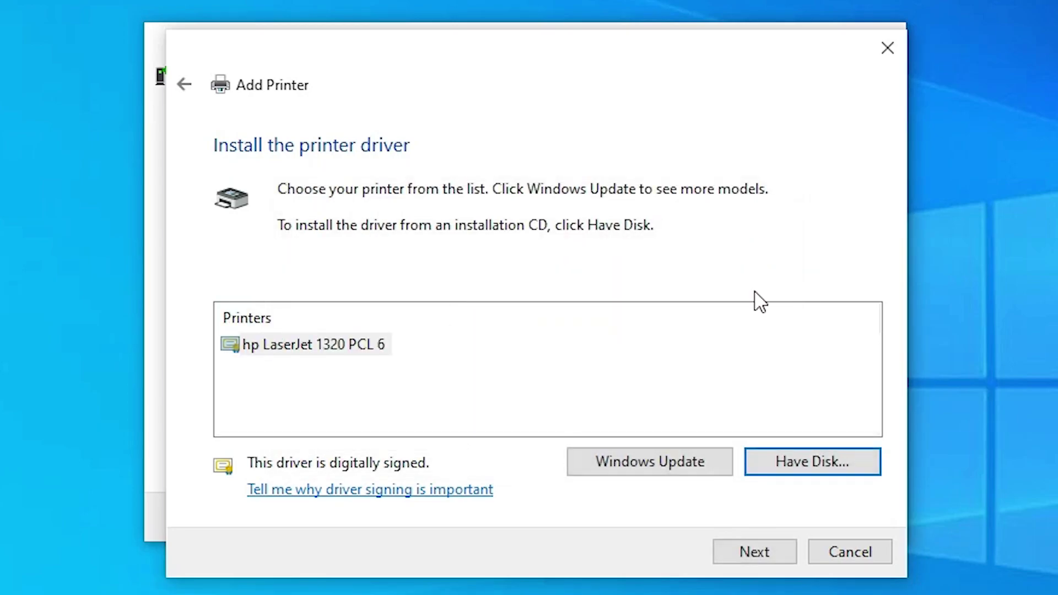
left_click(311, 348)
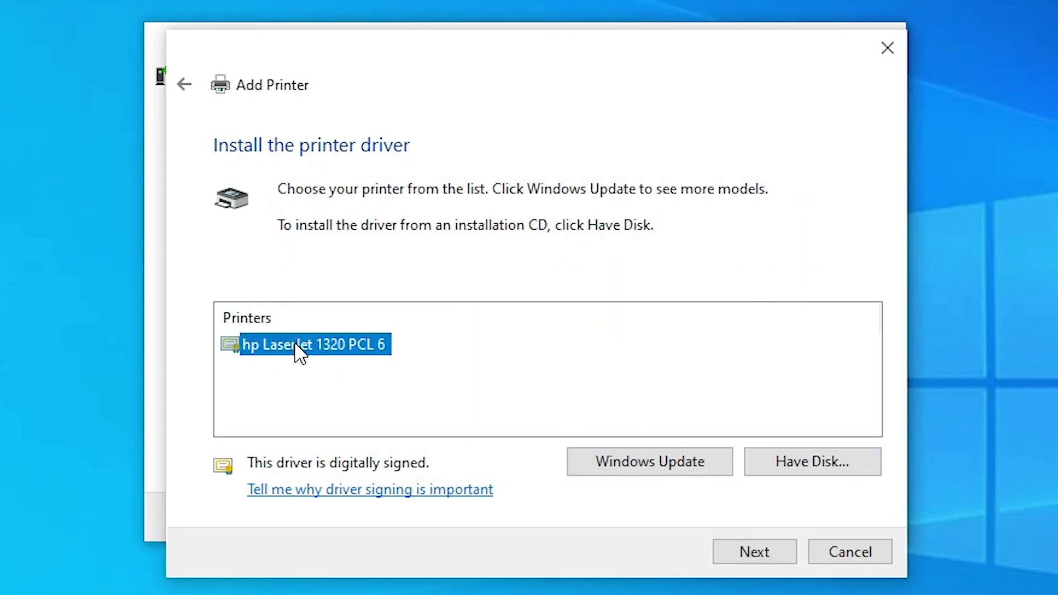
Rename the printer to 'hp LaserJet 1320n PCL 6' by inserting 'n' after 1320
left_click(765, 557)
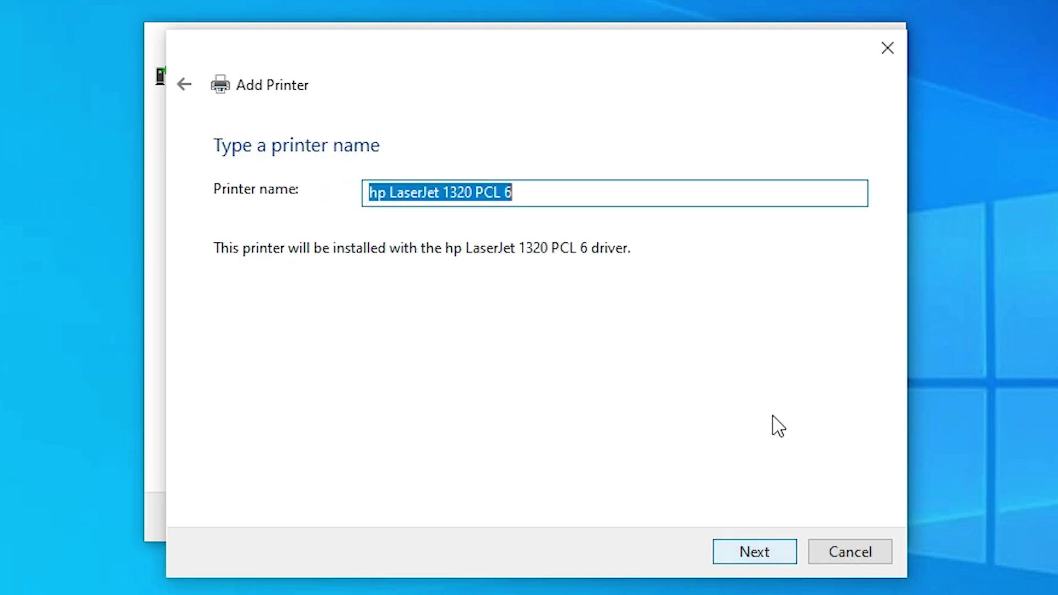
left_click(500, 193)
key("Left")
key("Left")
key("Left")
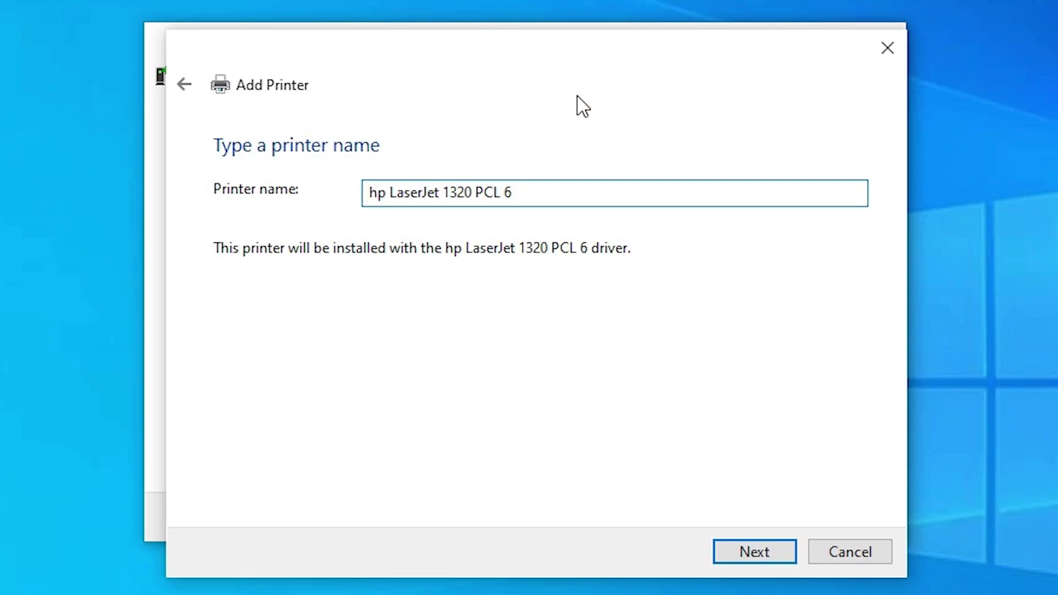
type("n")
Install the printer, approving the UAC prompt, and finish the wizard after success
left_click(753, 553)
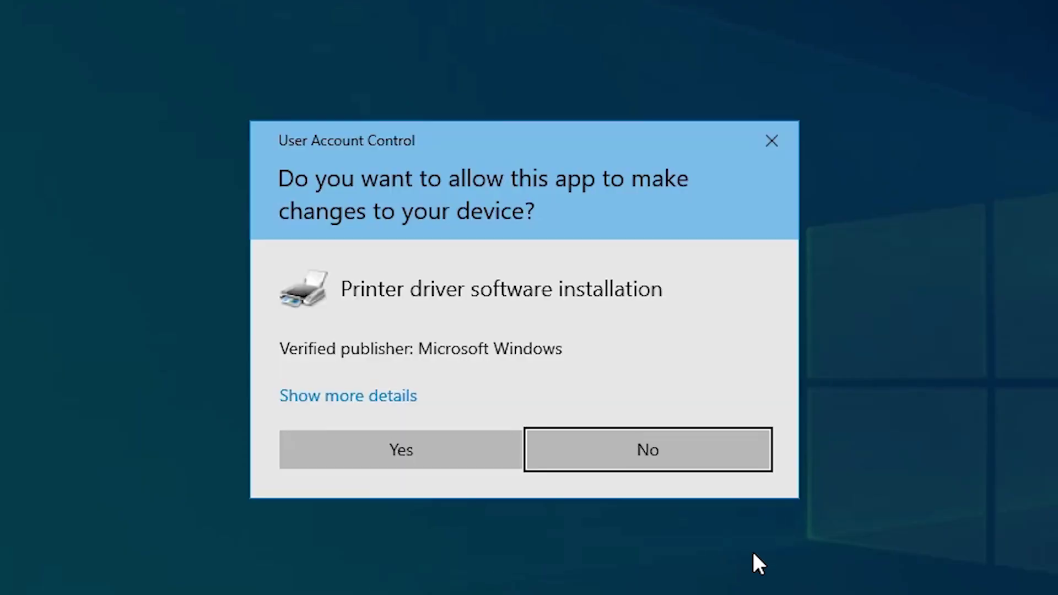
left_click(490, 448)
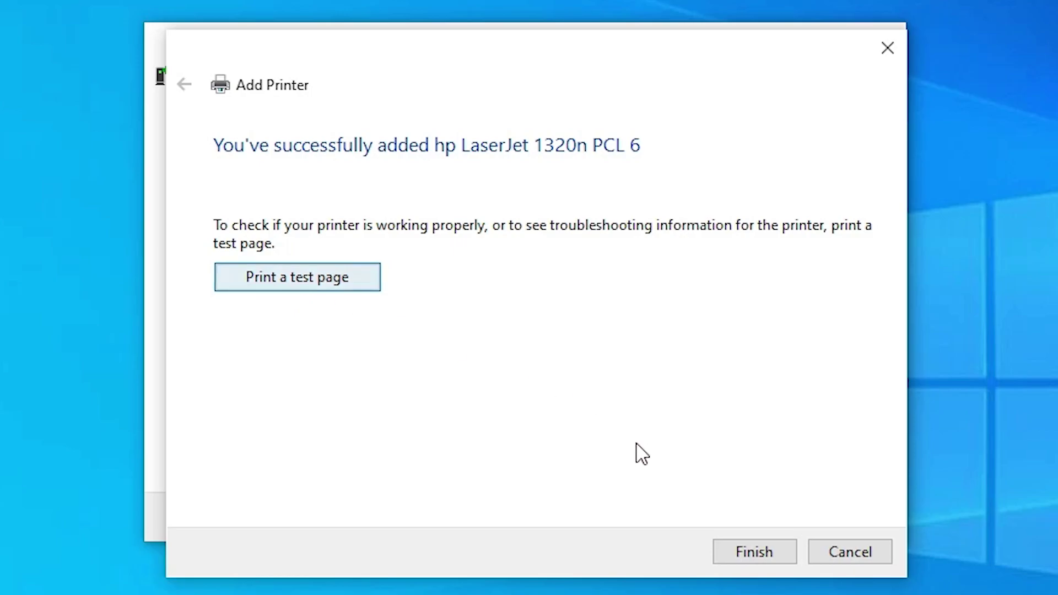
left_click(755, 552)
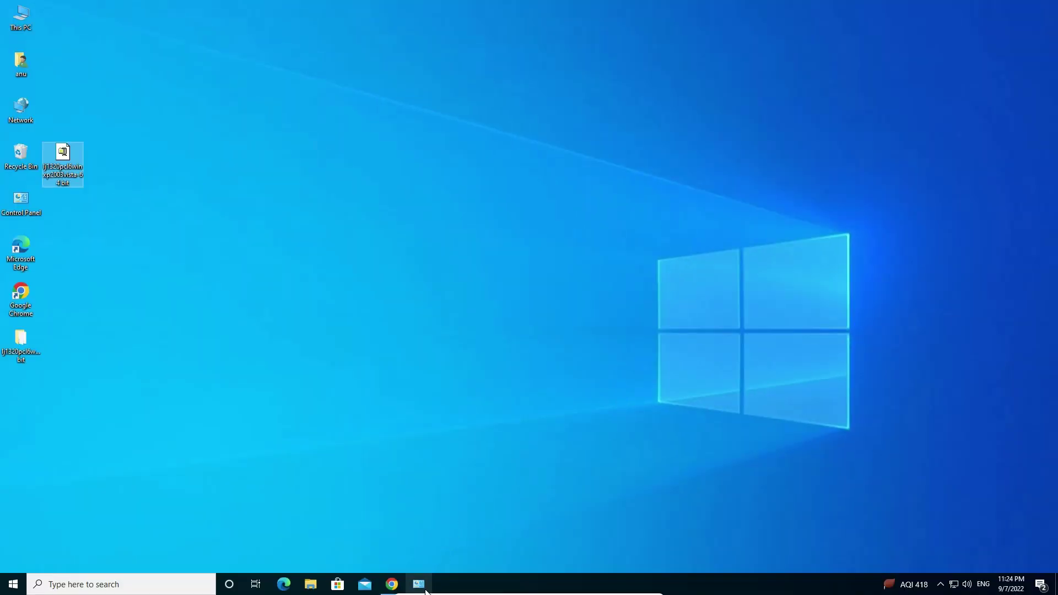
Bring up Devices and Printers to confirm hp LaserJet 1320n PCL 6 is now among 5 printers
left_click(424, 588)
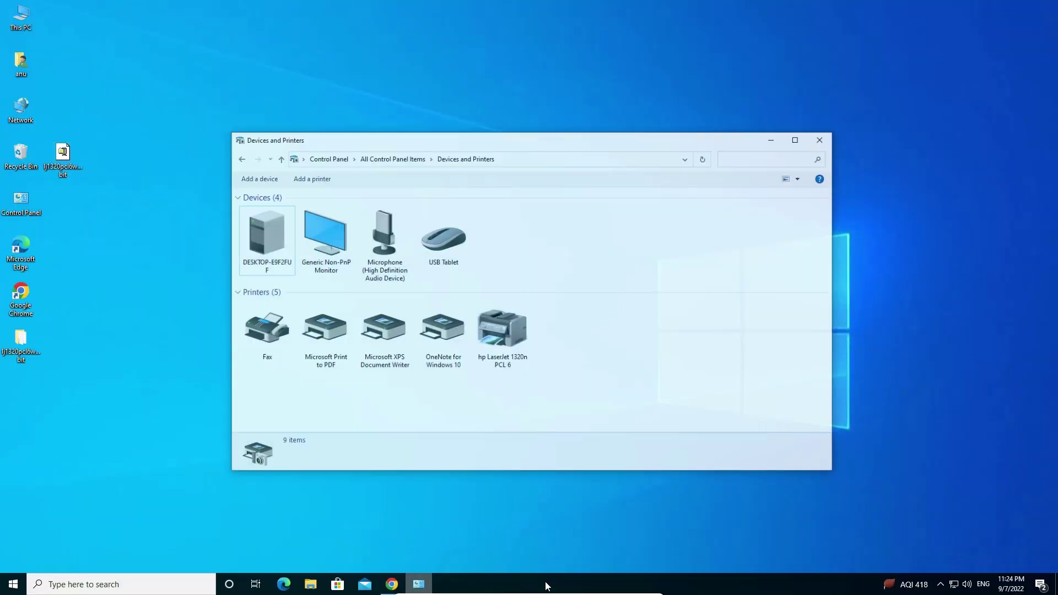